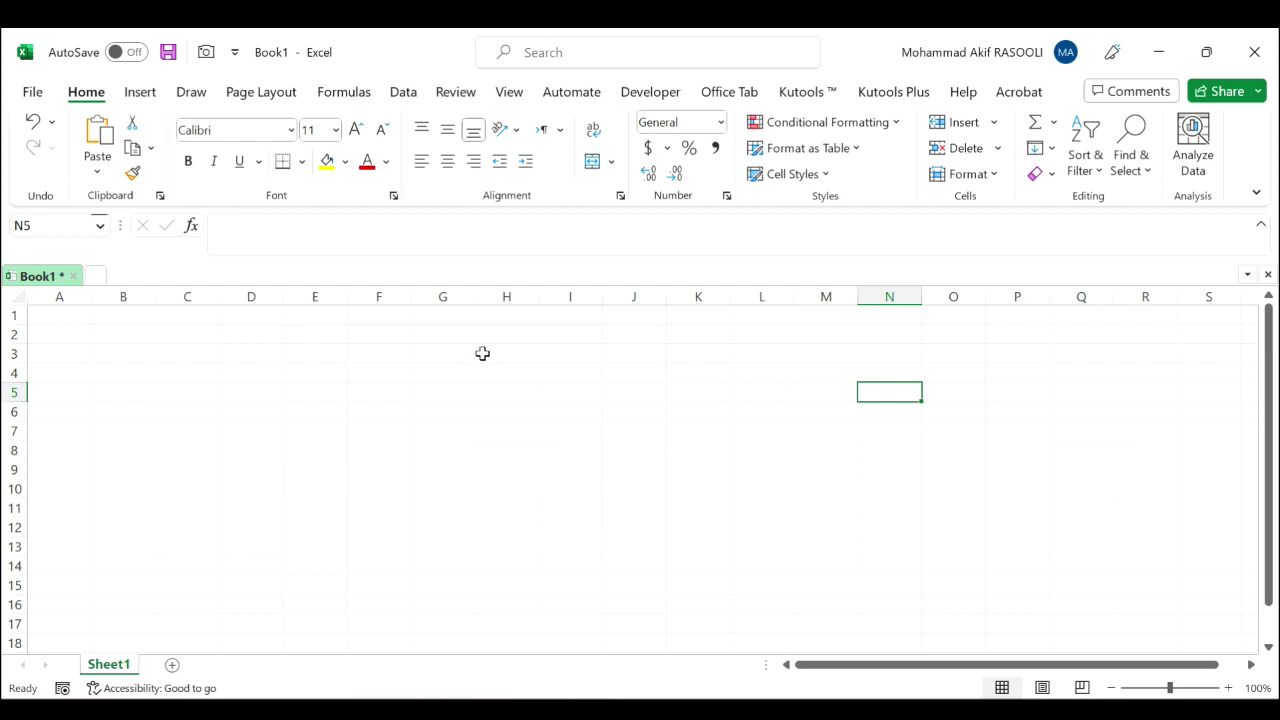
# - Enter 2022-4-6 in A1 and 4/6 in A2 so both display as 6-Apr
pyautogui.click(65, 320)
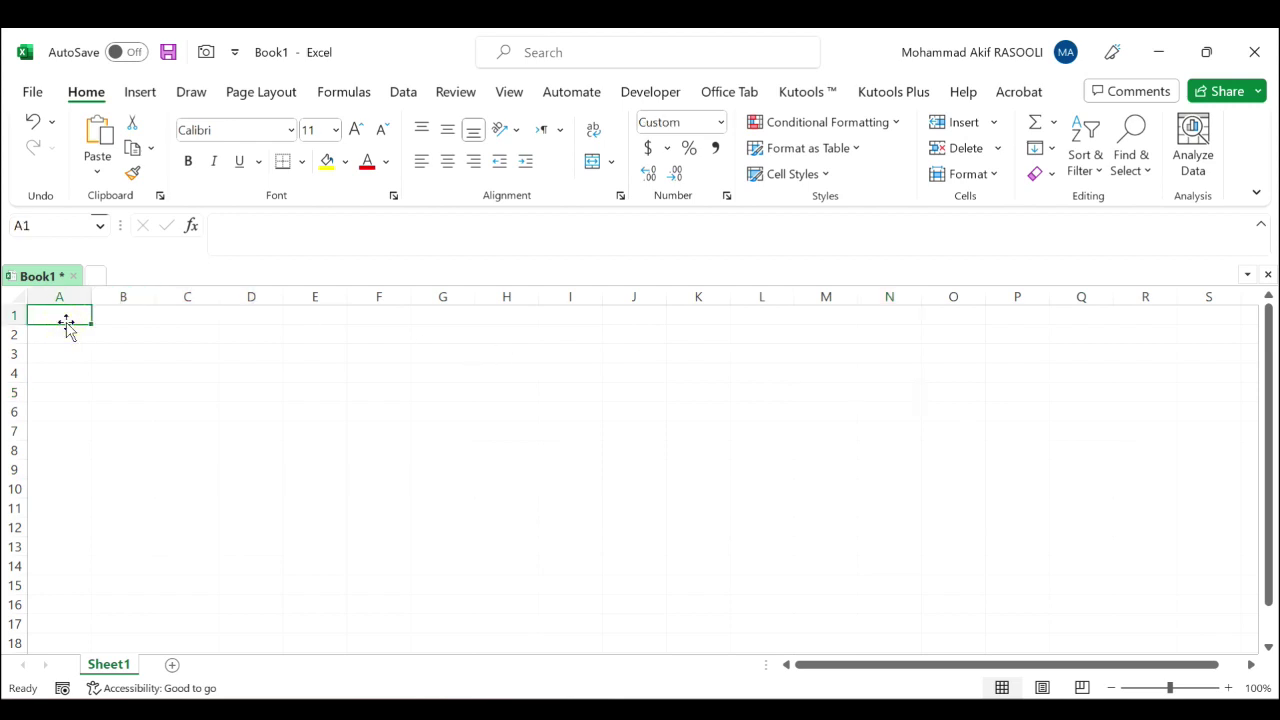
pyautogui.write('2')
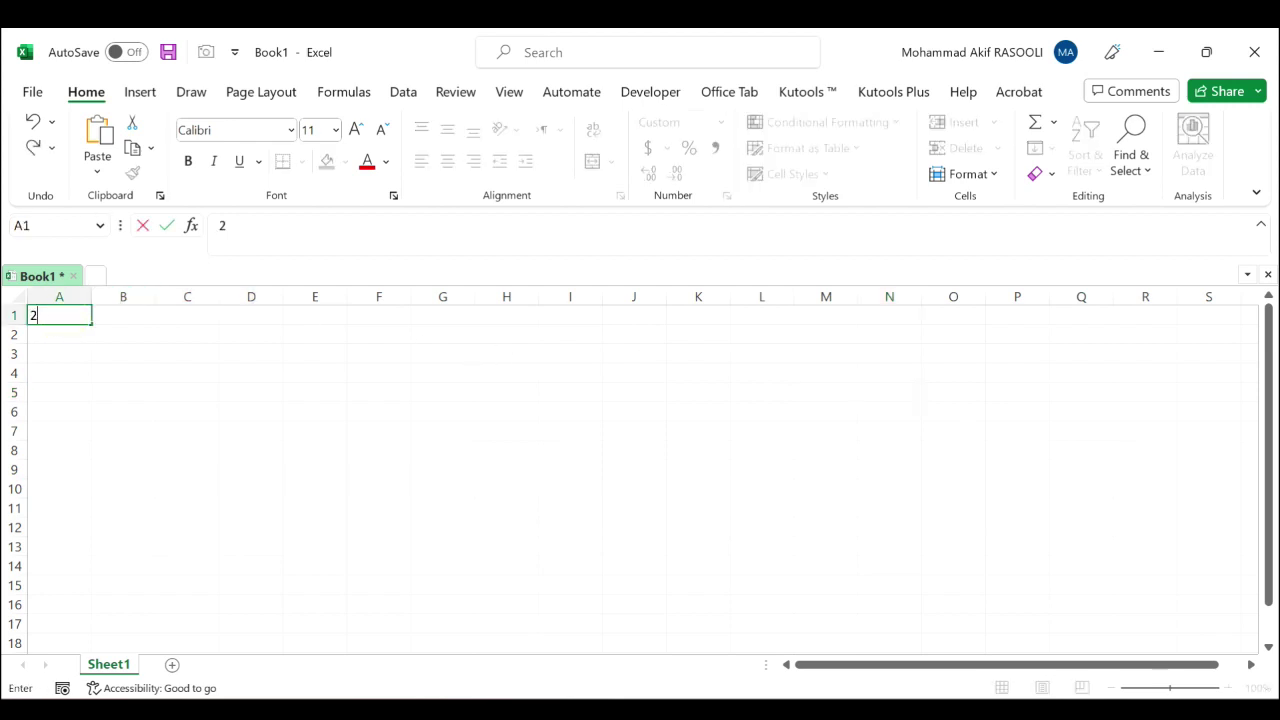
pyautogui.write('022-')
pyautogui.write('4-')
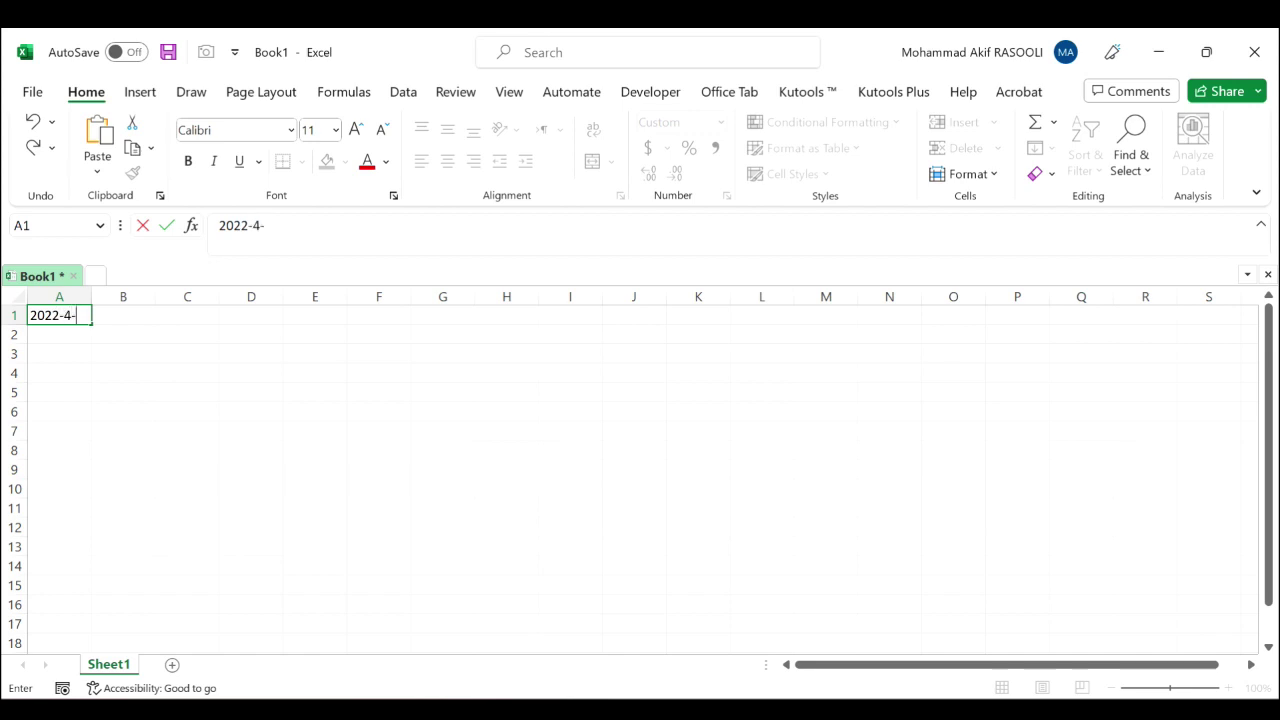
pyautogui.write('6')
pyautogui.press('Return')
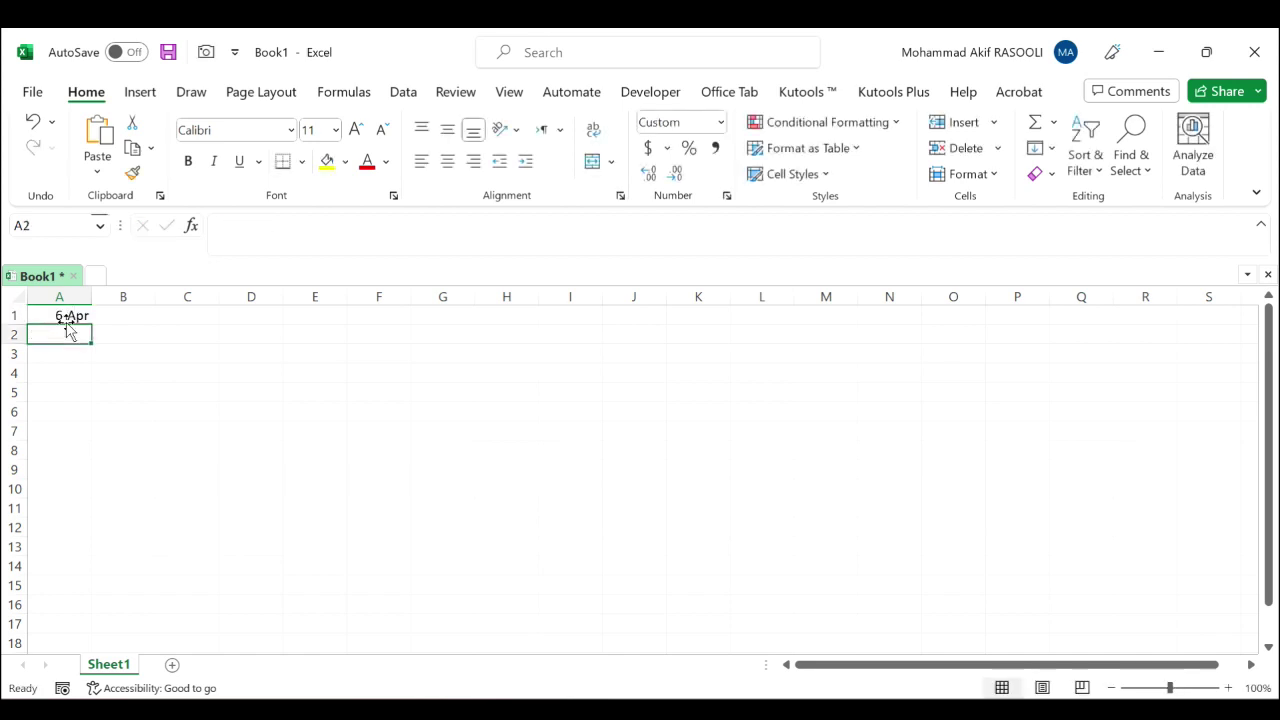
pyautogui.write('4')
pyautogui.write('/')
pyautogui.write('6')
pyautogui.press('Return')
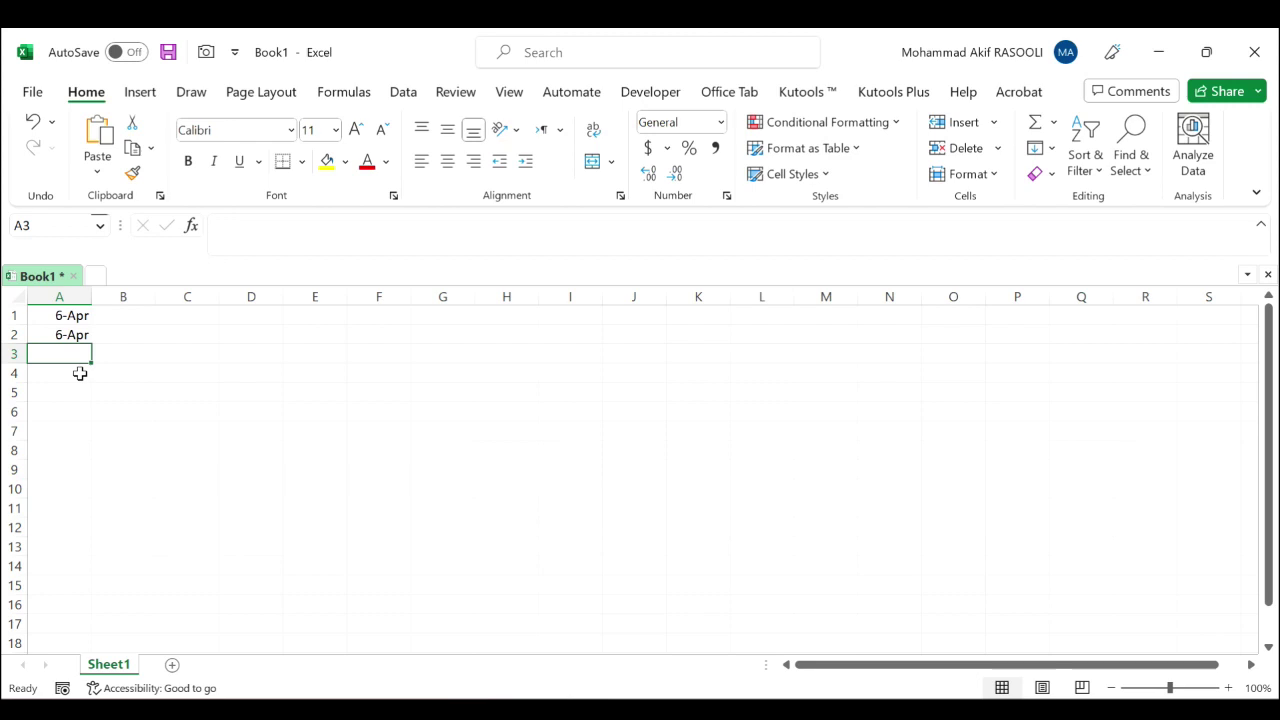
pyautogui.press('Up')
pyautogui.press('Up')
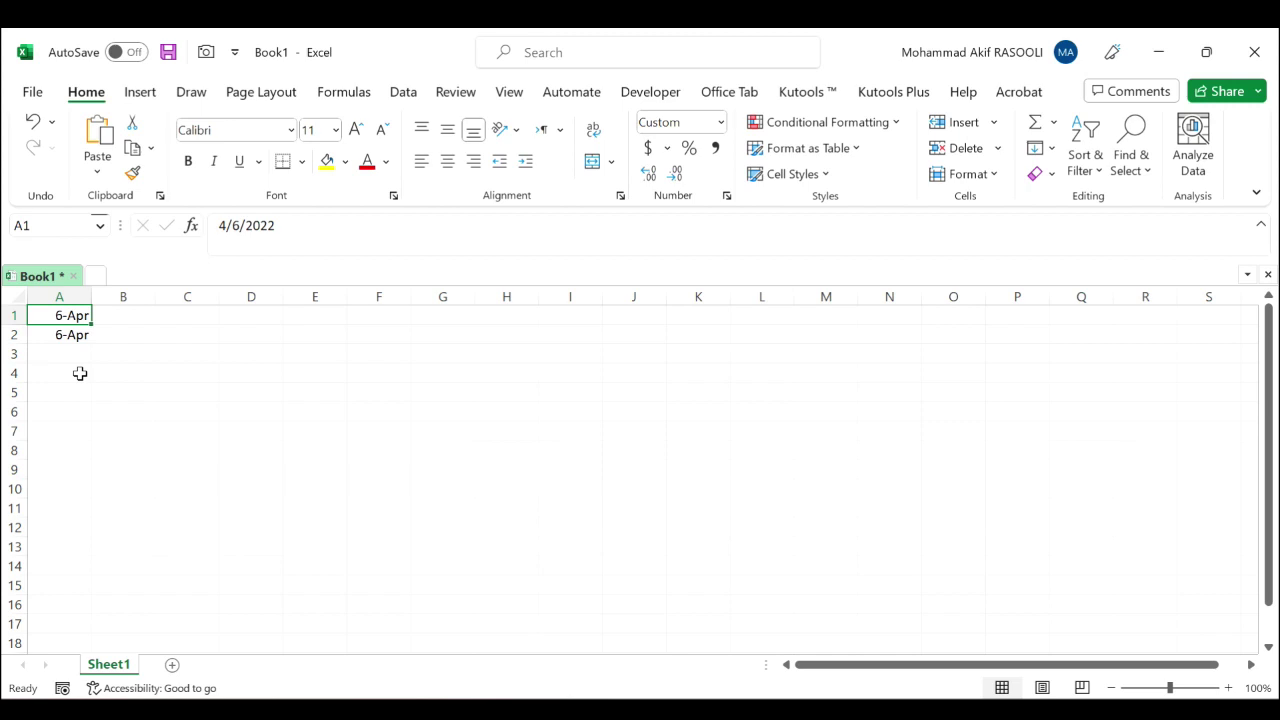
pyautogui.press('Down')
pyautogui.press('Right')
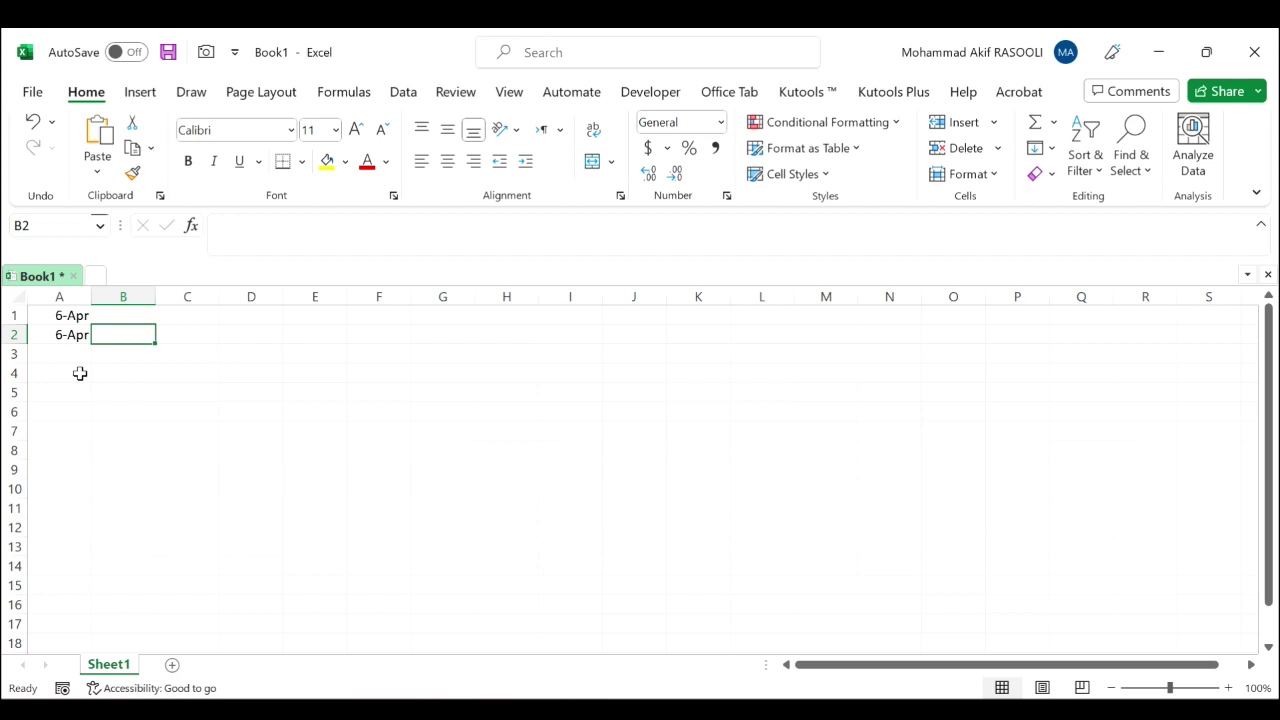
# - Enter 2022-4-6 with a leading space in B1 so it stays text
pyautogui.press('Up')
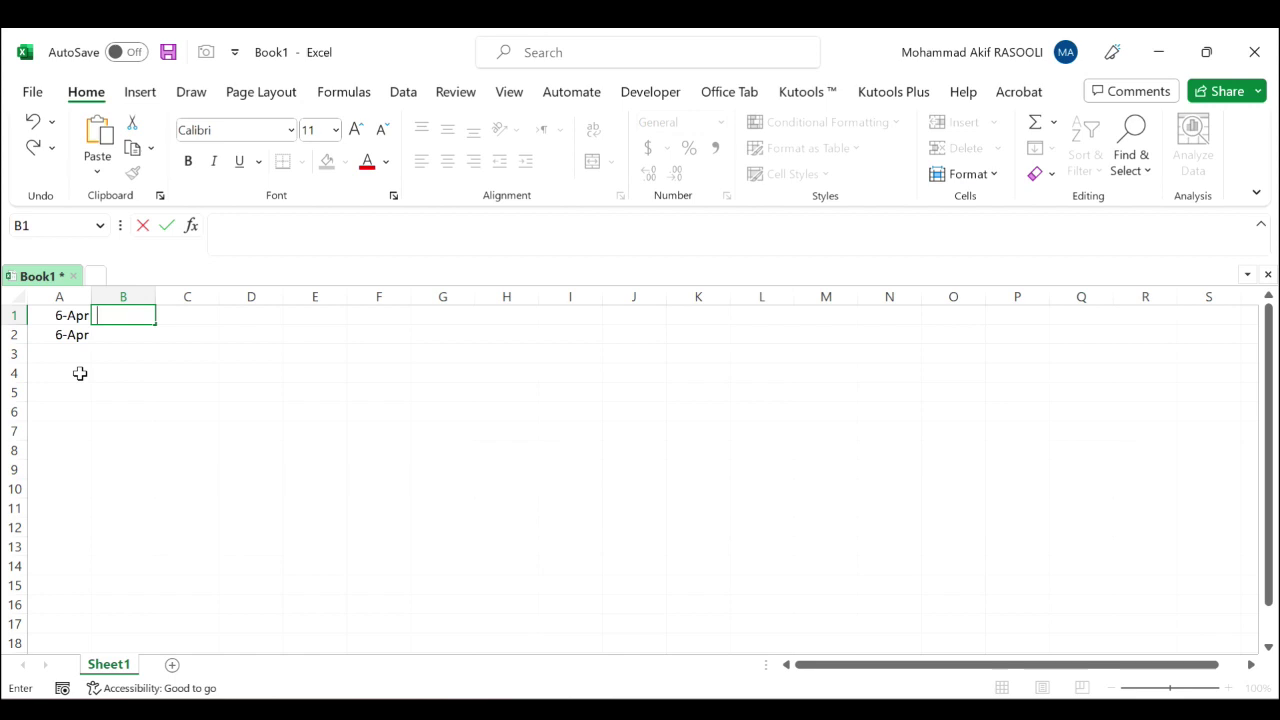
pyautogui.write('22')
pyautogui.press('BackSpace')
pyautogui.write('022-4-6')
pyautogui.press('Return')
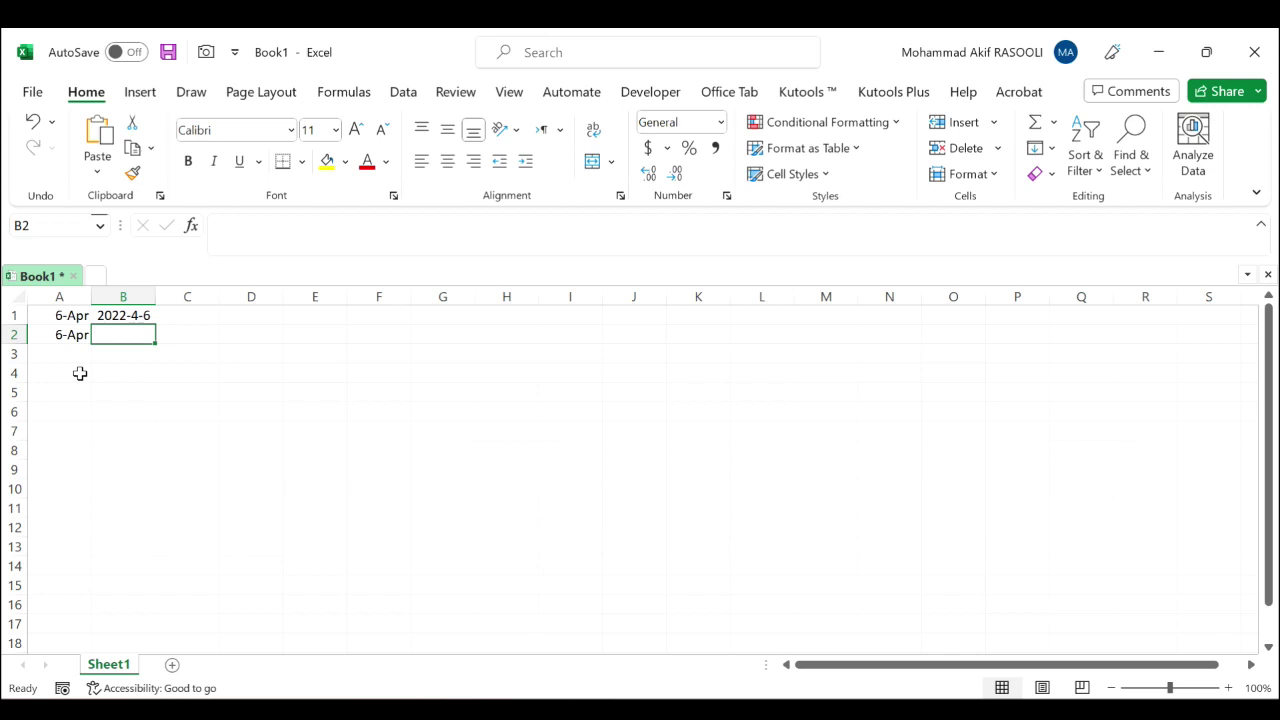
pyautogui.write("'")
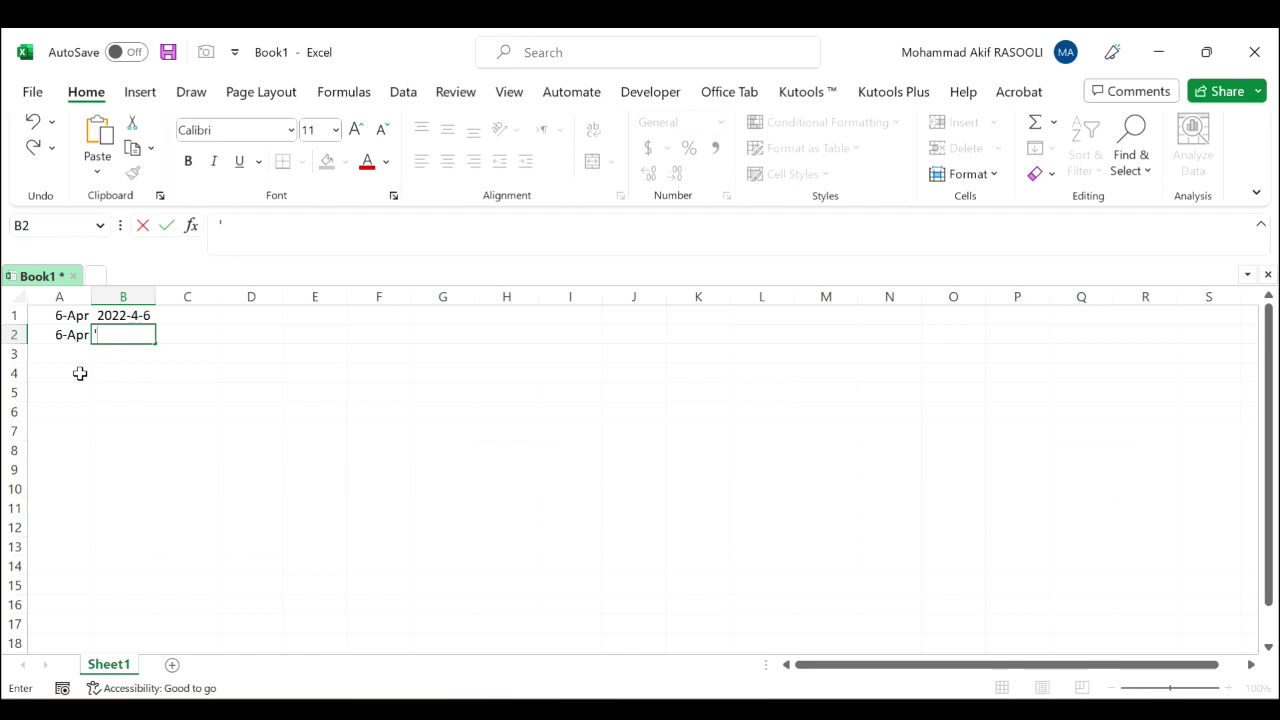
pyautogui.write('4/')
pyautogui.write('6')
# - Enter '4/6 with a leading apostrophe in B2, then move the selection to D2
pyautogui.press('Return')
pyautogui.press('Up')
pyautogui.press('Down')
pyautogui.press('Right')
pyautogui.press('Up')
pyautogui.press('Right')
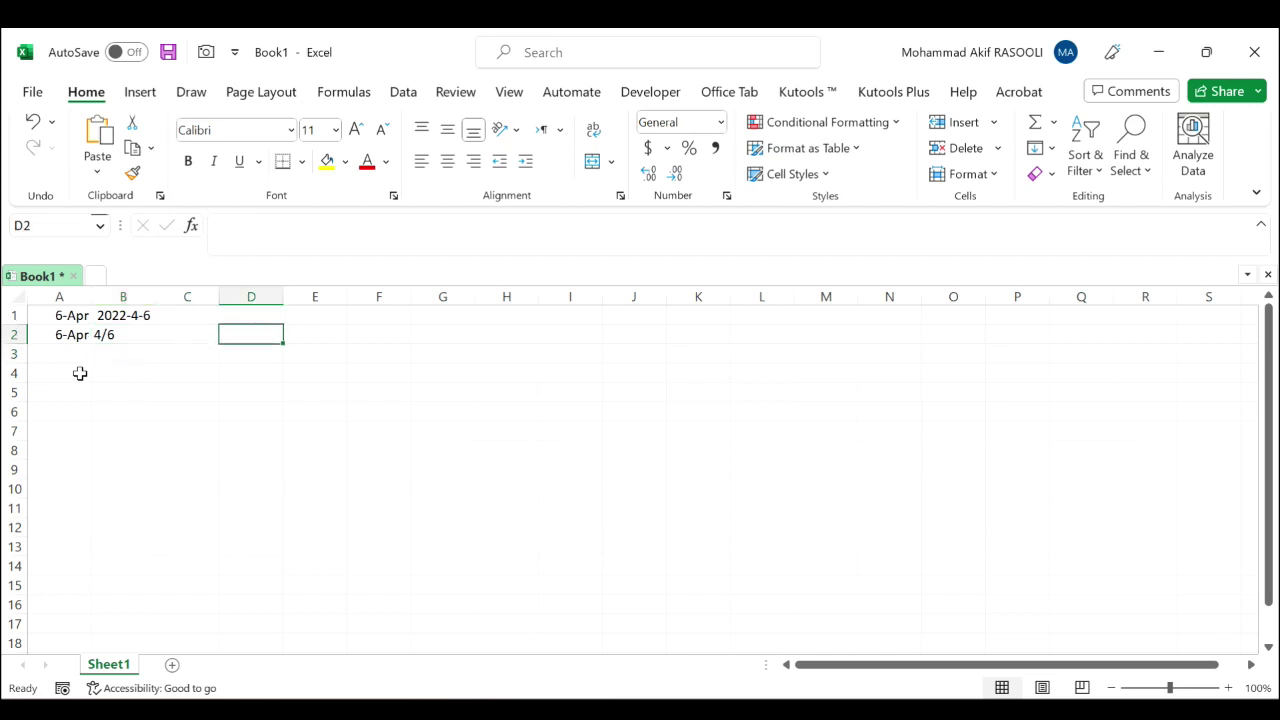